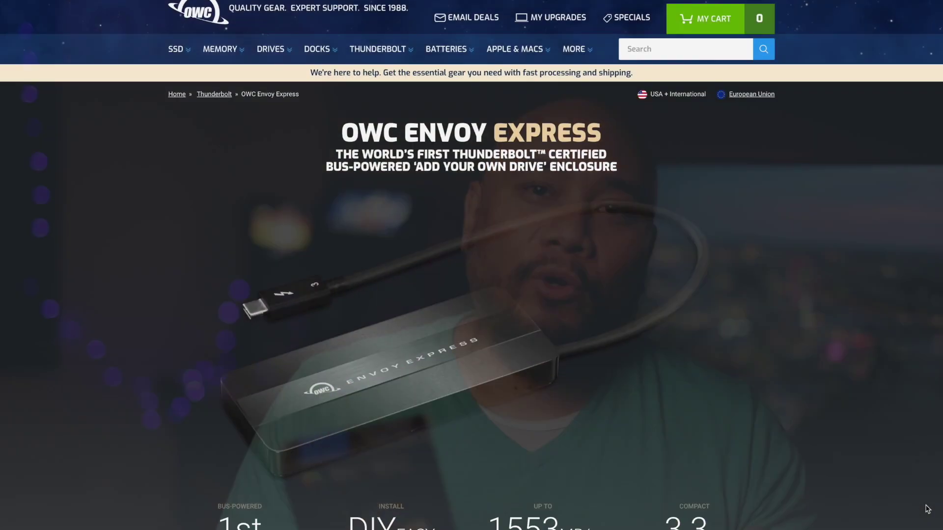
Scroll the Envoy Express page down through the pre-order section to the feature list and opened-enclosure photo
scroll(927, 509, down, 3)
scroll(928, 510, down, 5)
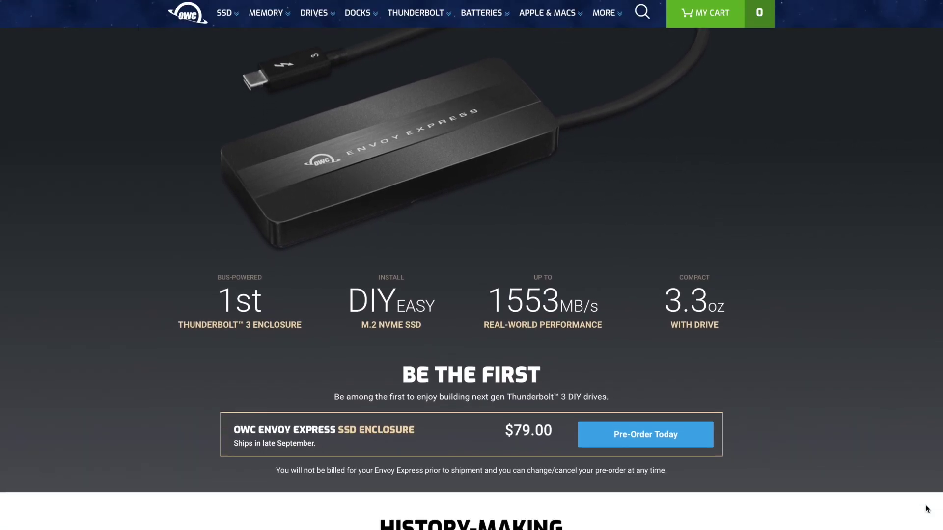
scroll(927, 510, down, 5)
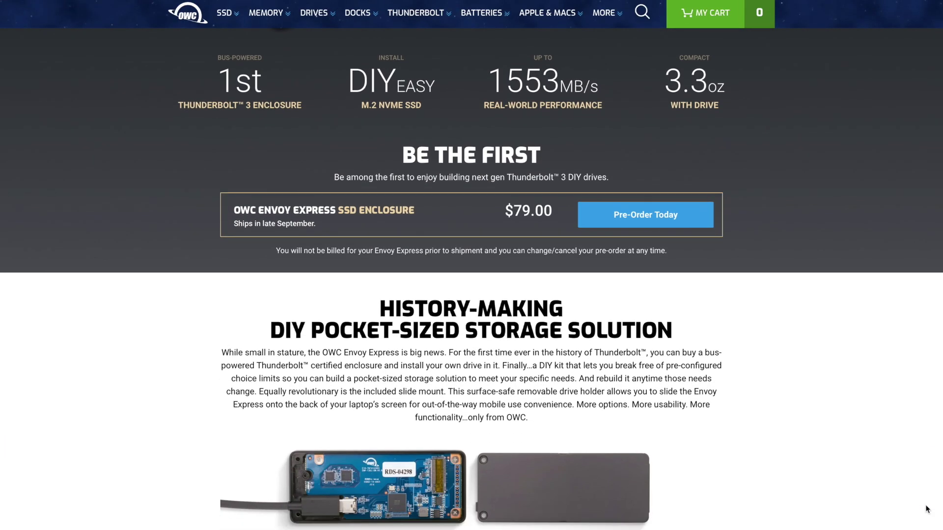
scroll(928, 510, down, 4)
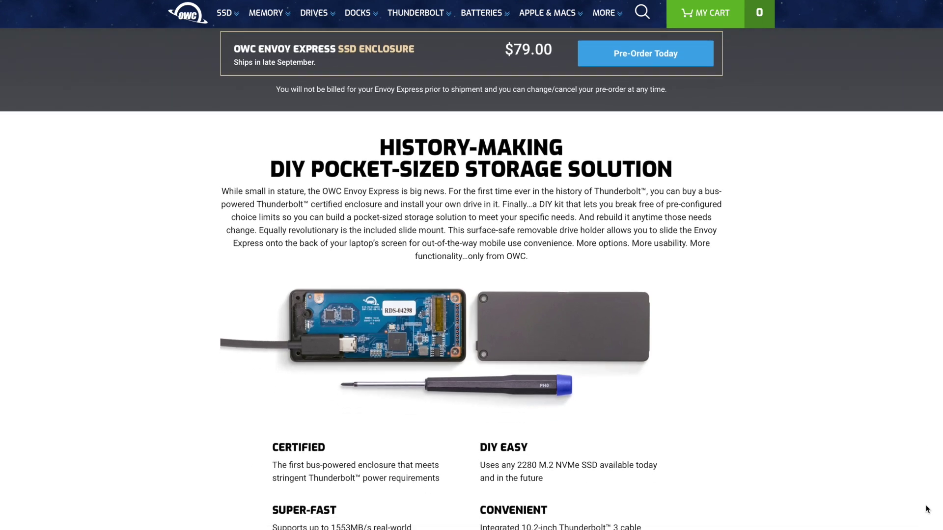
scroll(927, 509, down, 4)
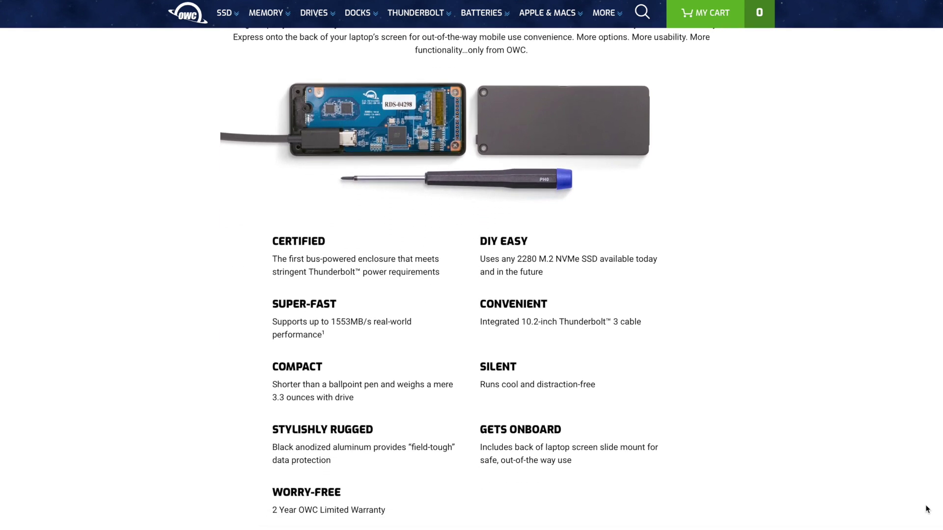
scroll(927, 510, down, 5)
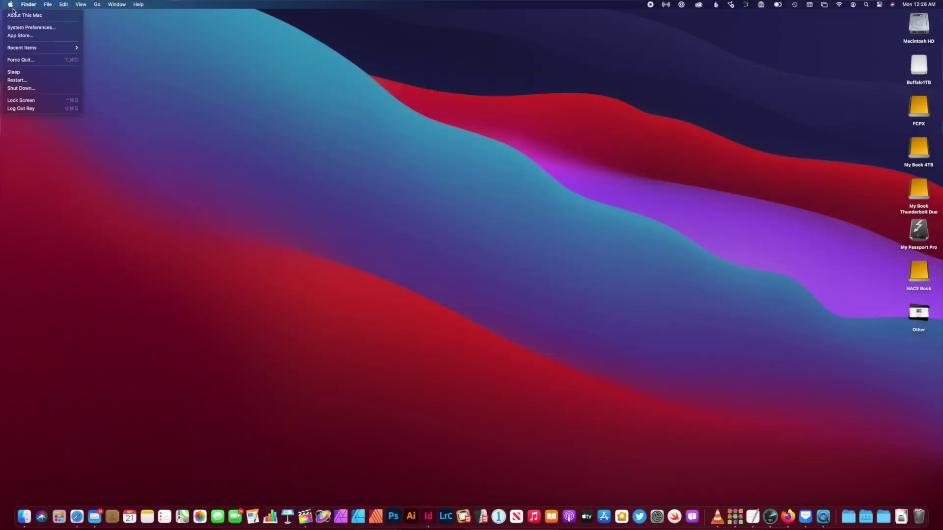
Open About This Mac to show the macOS Big Sur iMac overview
click(13, 18)
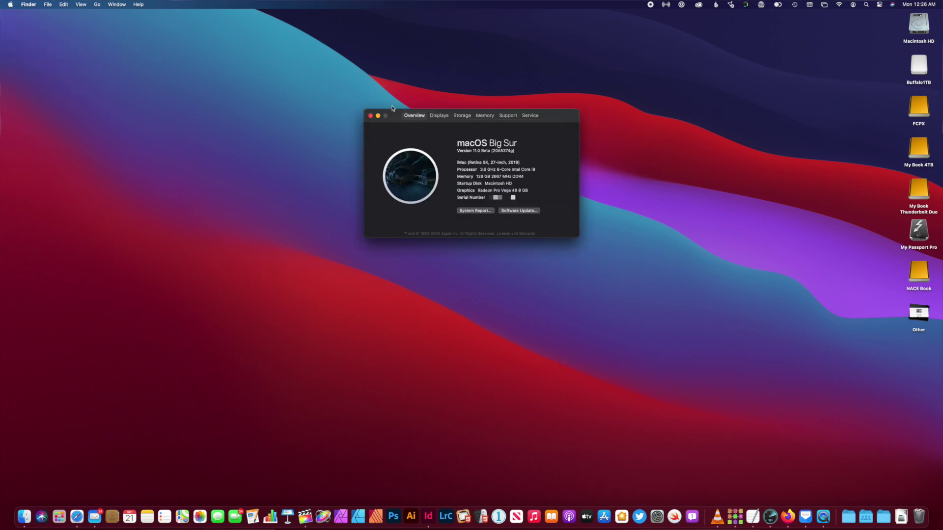
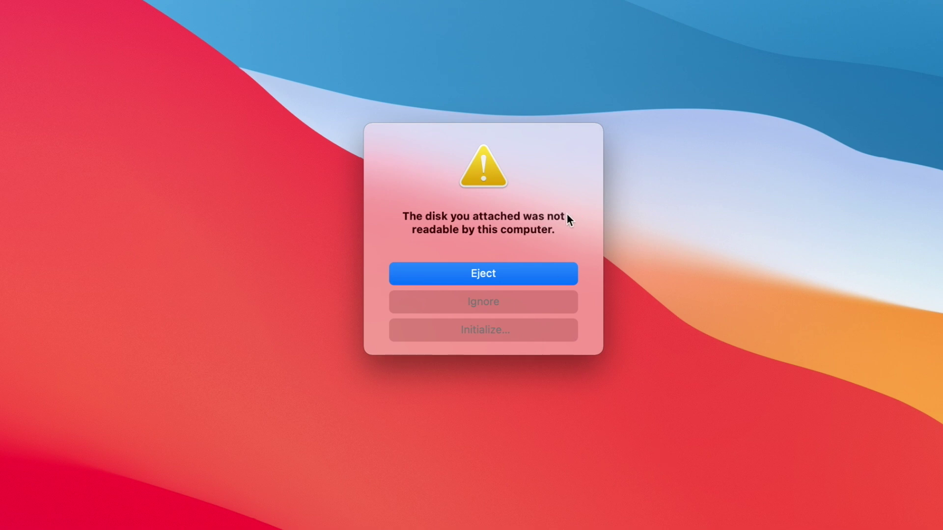
Choose Initialize… in the unreadable-disk alert to set the drive up in Disk Utility
click(505, 333)
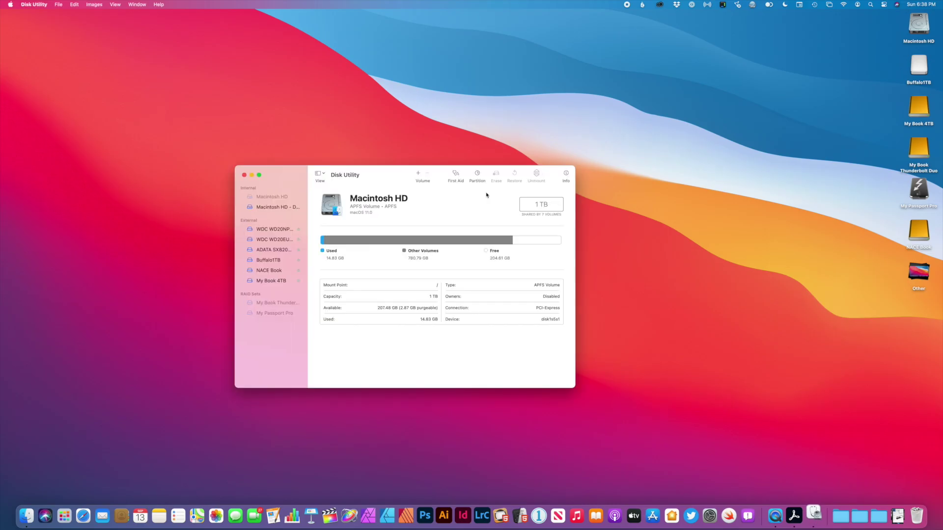
Erase the ADATA SX8200PNP Media drive as 'FCPX', keeping APFS format and GUID Partition Map
drag(380, 179, 419, 123)
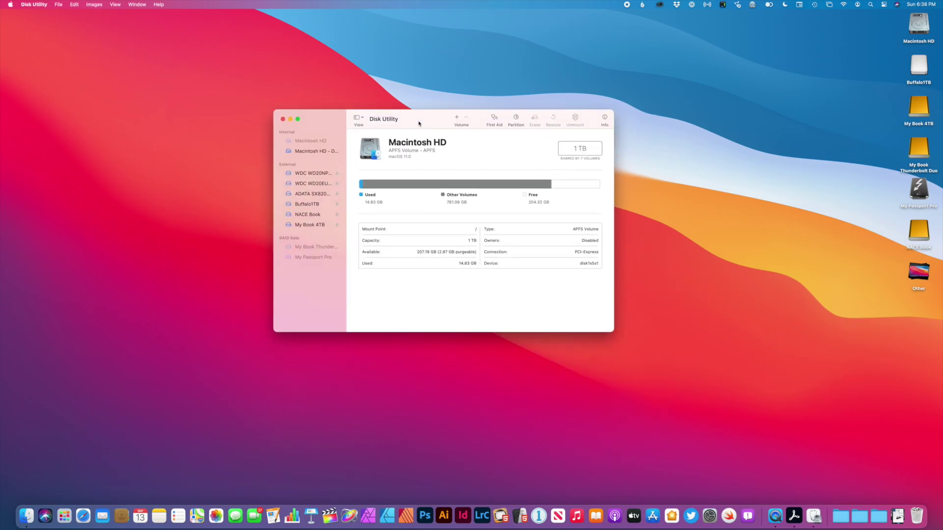
click(307, 195)
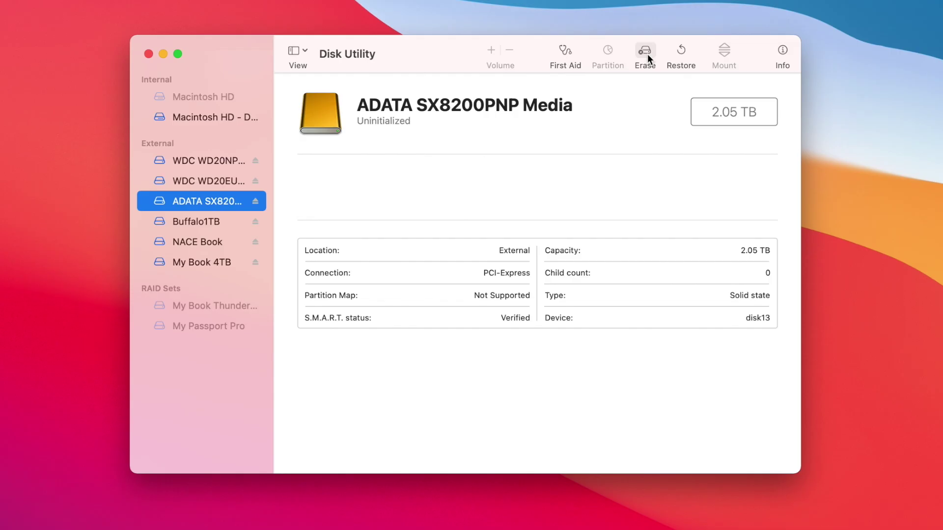
click(536, 120)
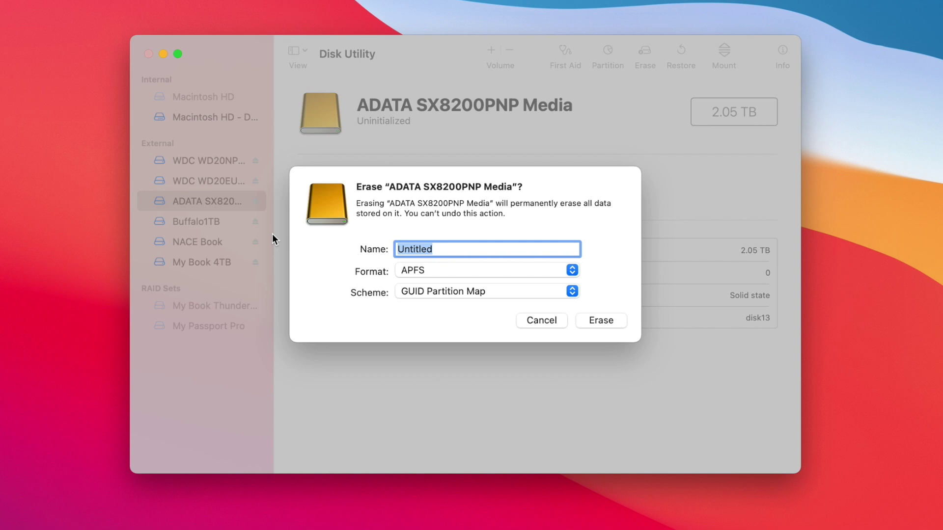
text(FCPX)
click(420, 271)
key(Escape)
click(601, 321)
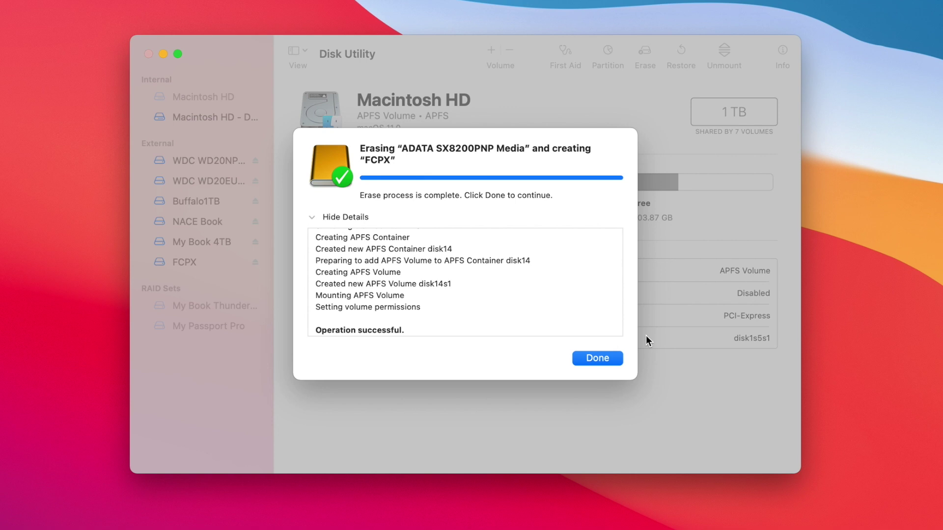
Dismiss the finished erase, inspect the new 2.05 TB FCPX volume, and quit Disk Utility
scroll(564, 325, down, 2)
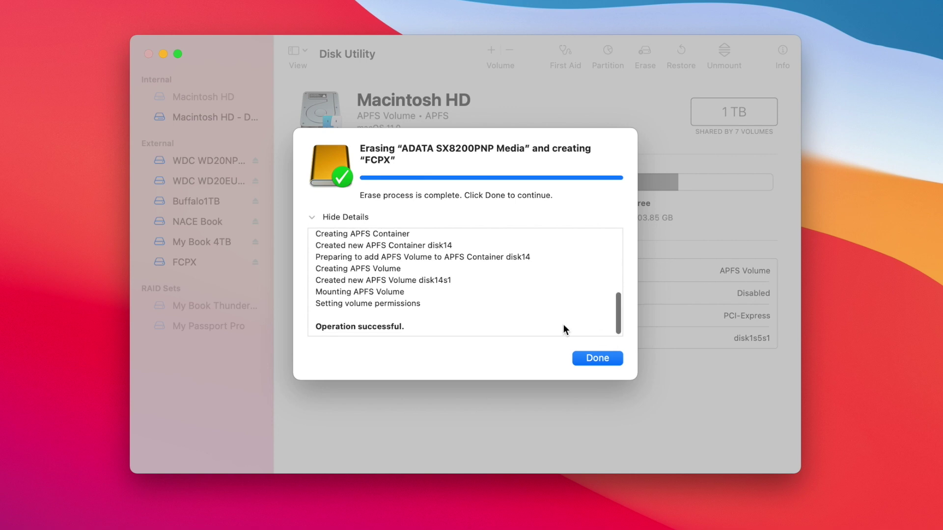
click(597, 358)
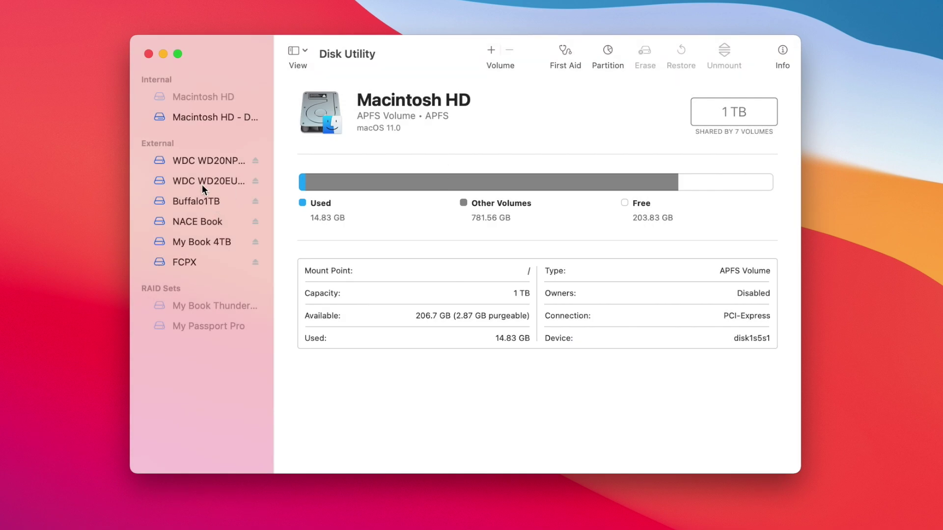
click(176, 269)
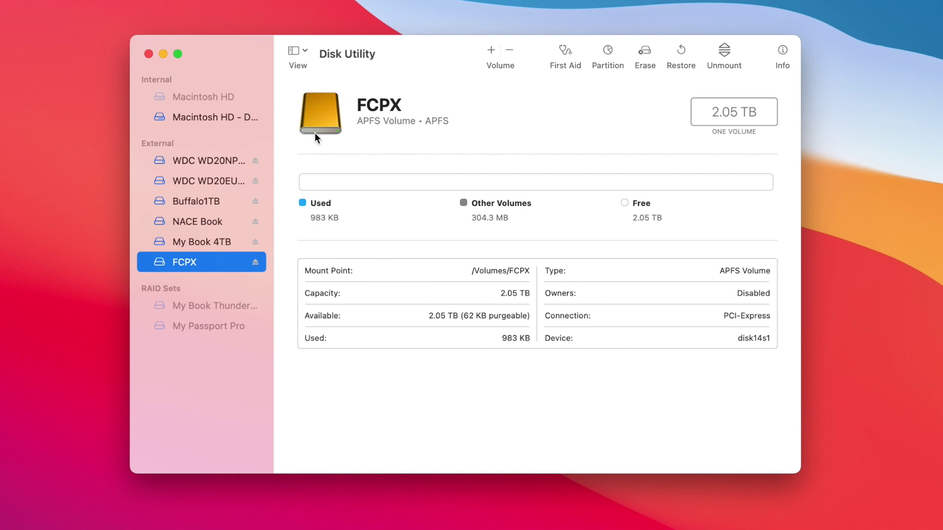
click(144, 53)
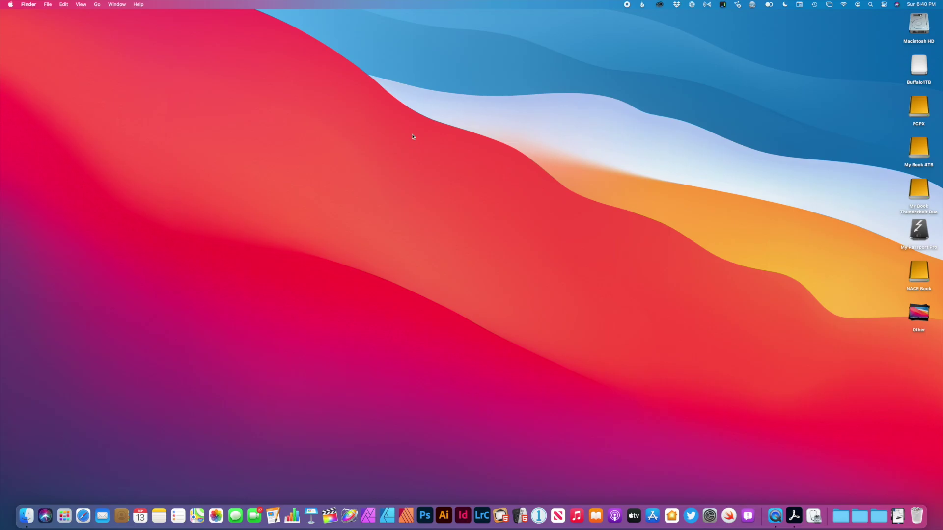
Open the empty FCPX drive in a Finder window and move it toward the centre
double_click(918, 107)
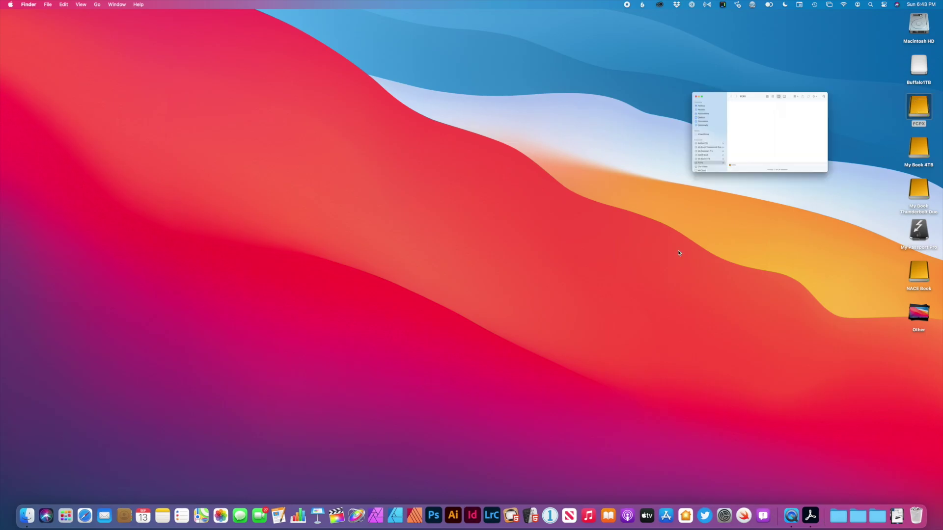
drag(312, 104, 404, 93)
click(404, 96)
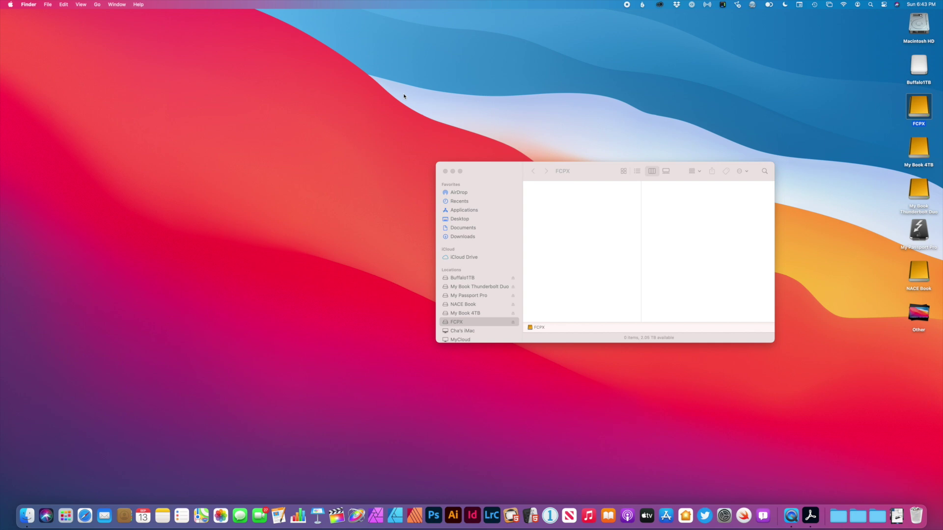
Launch Blackmagic Disk Speed Test through Spotlight ('bla') and start a benchmark
key(super+space)
text(bla)
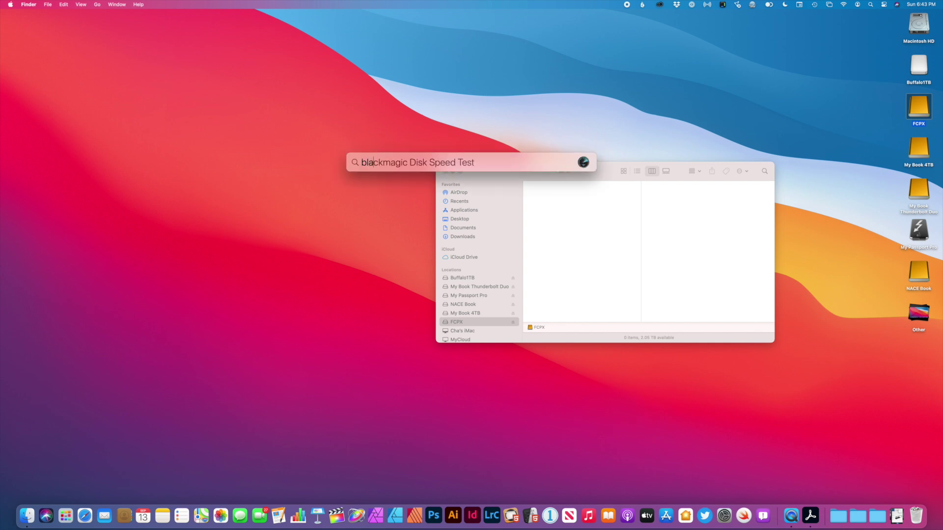
key(Return)
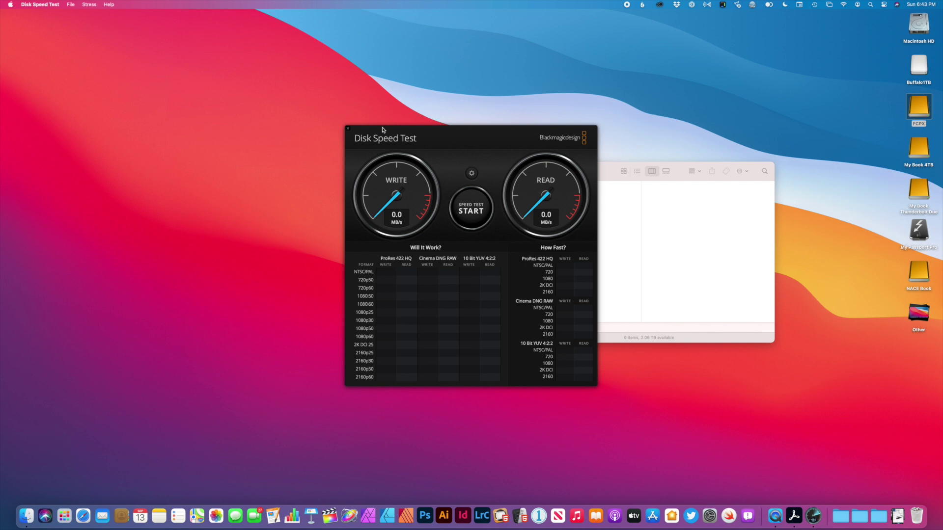
click(472, 214)
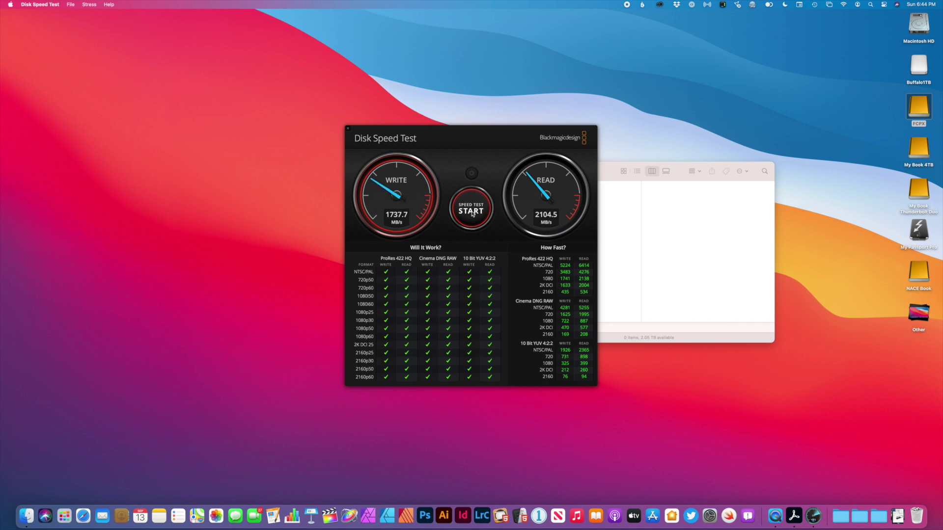
Stop the speed test at 1733.7 MB/s write and 2104.5 MB/s read
click(471, 212)
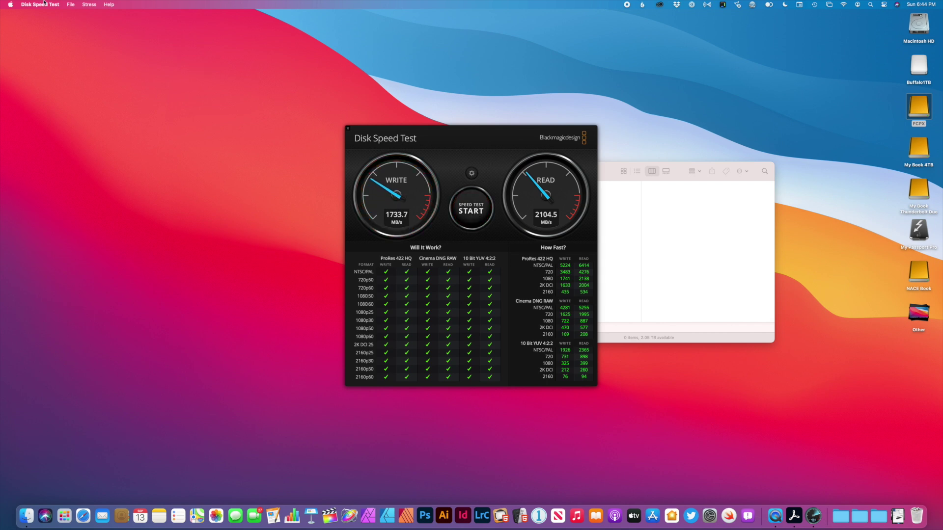
click(69, 4)
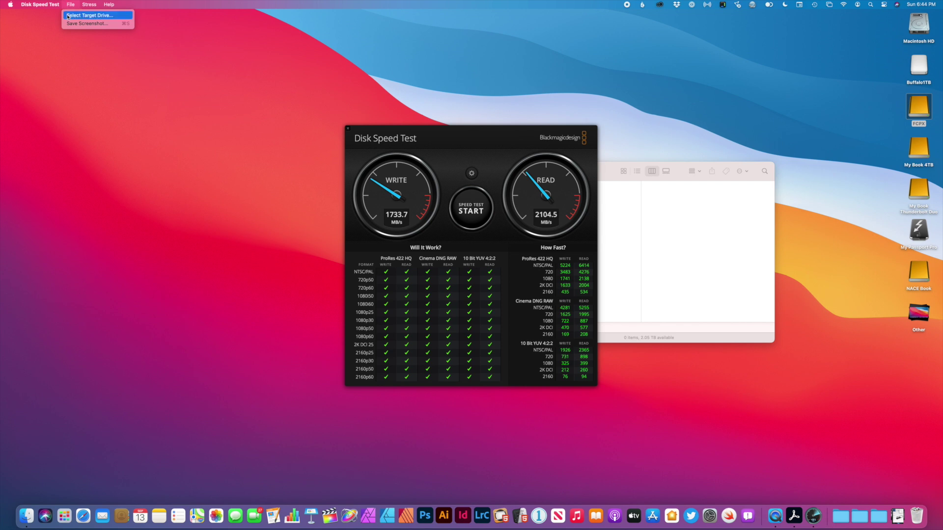
Target the FCPX drive and benchmark it, stopping at about 913.9 MB/s write, 1246.7 MB/s read
click(68, 16)
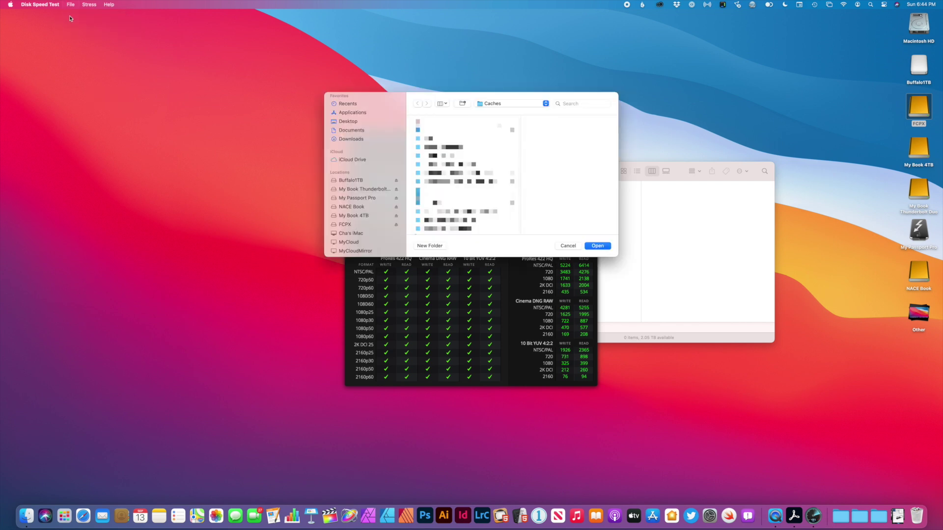
click(359, 225)
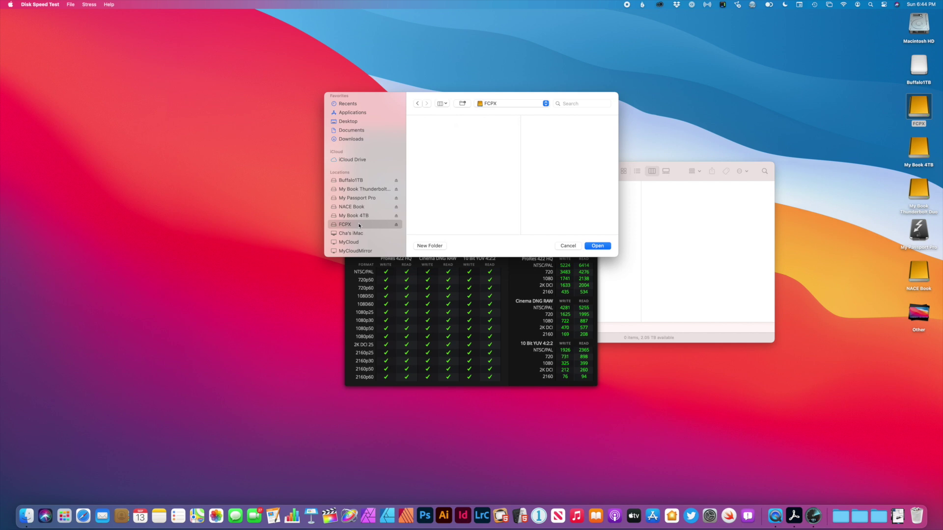
click(598, 247)
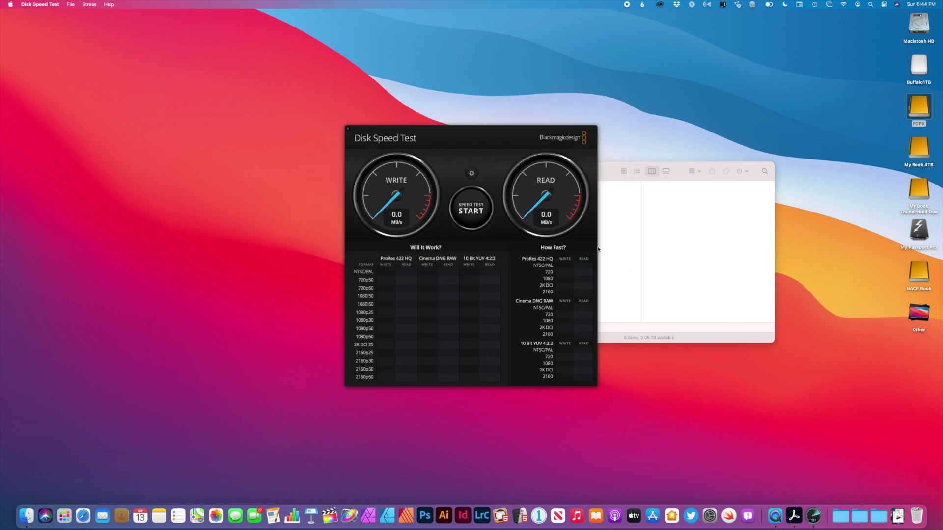
click(471, 211)
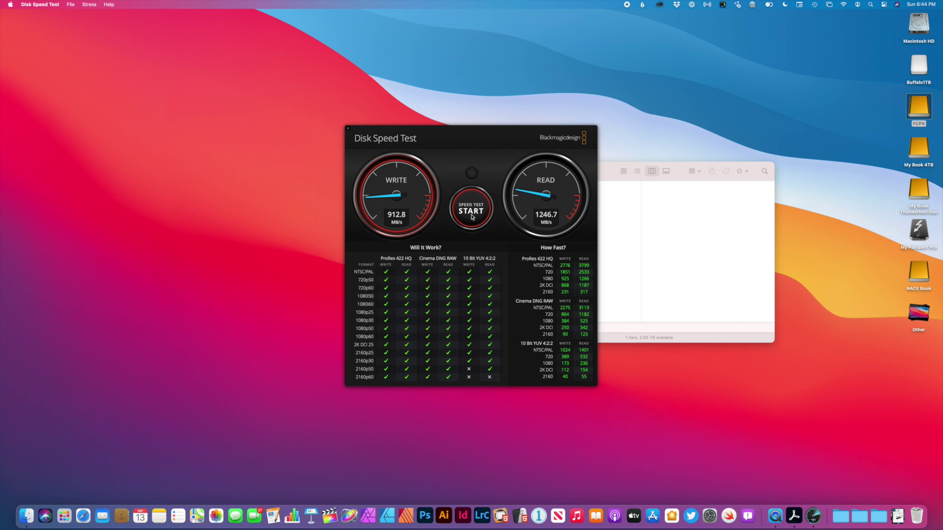
click(472, 217)
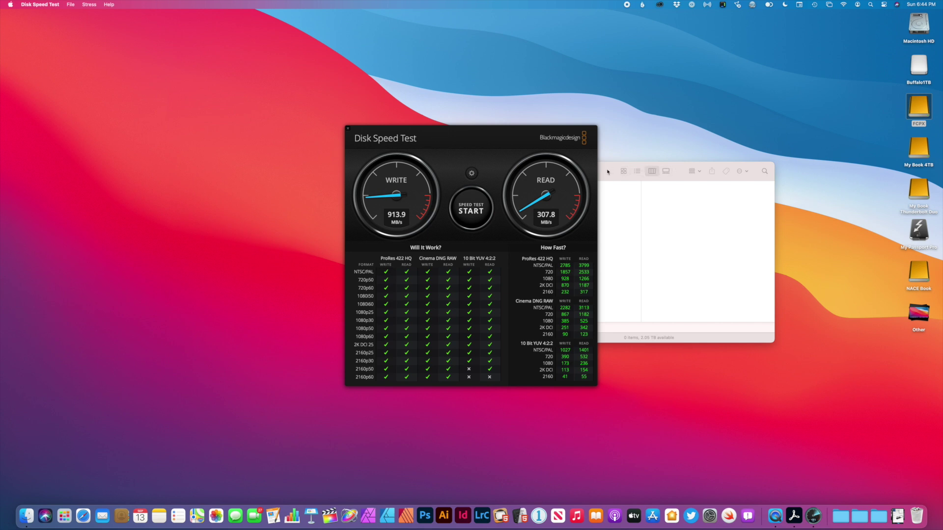
Switch the target to My Book Thunderbolt Duo and benchmark it, reaching about 154 MB/s write
click(73, 3)
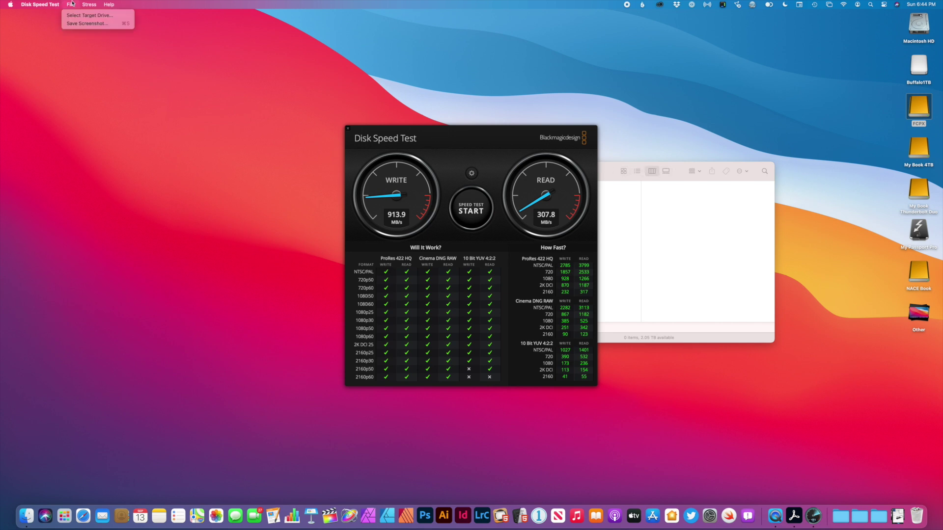
click(74, 15)
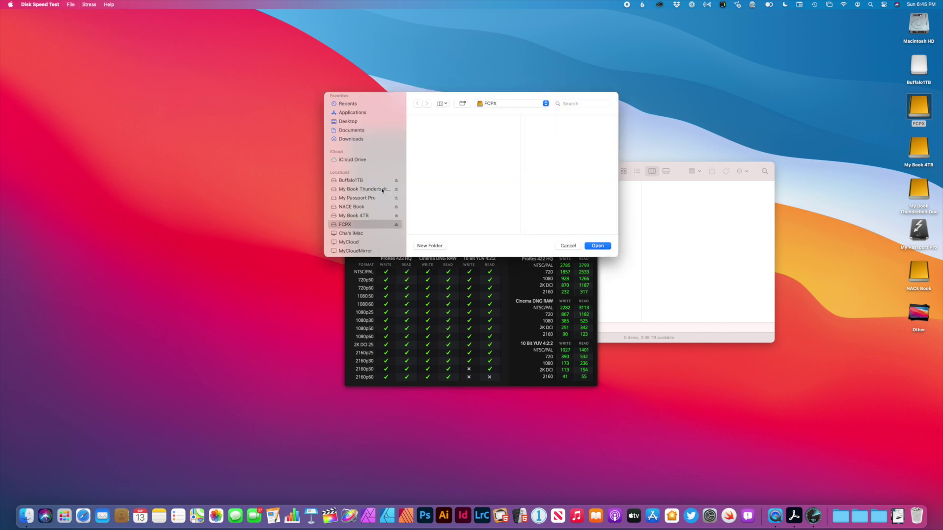
click(383, 190)
click(605, 249)
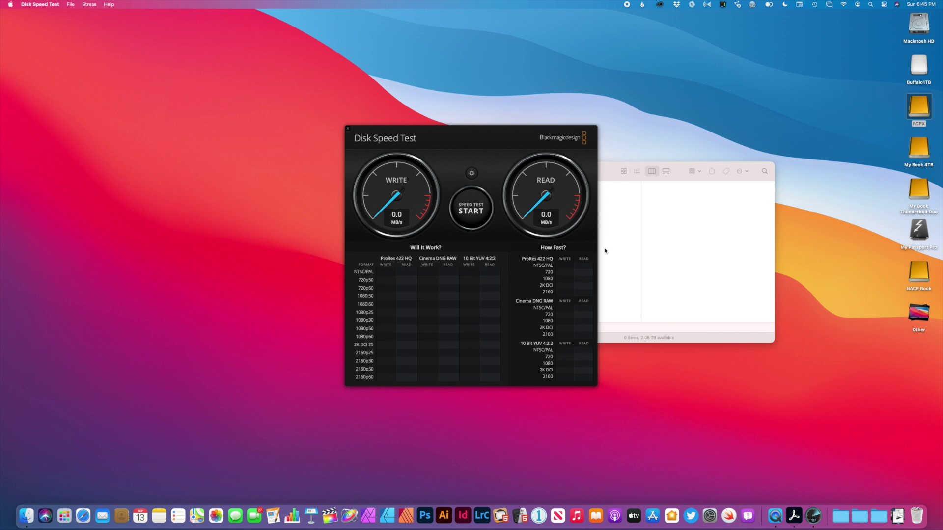
click(474, 219)
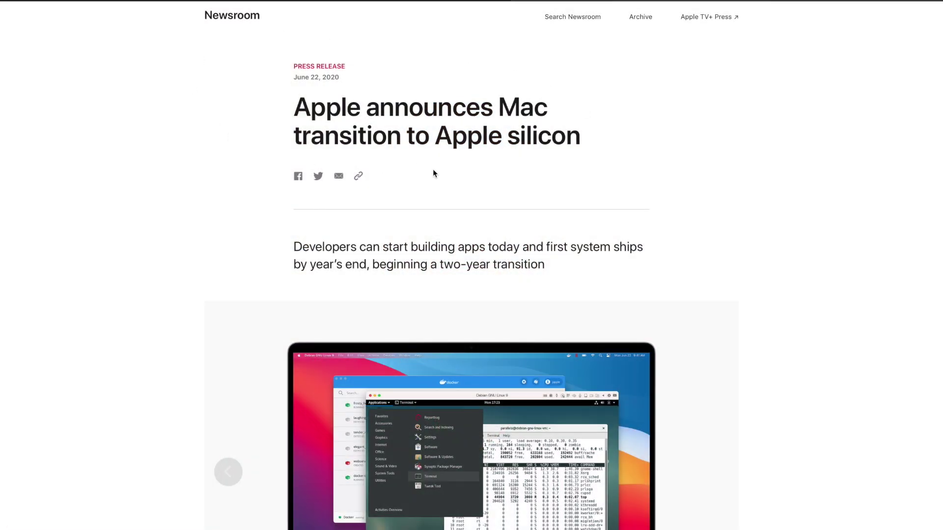
Scroll Apple's Newsroom Apple silicon article down to the MacBook Pro image
scroll(433, 172, down, 5)
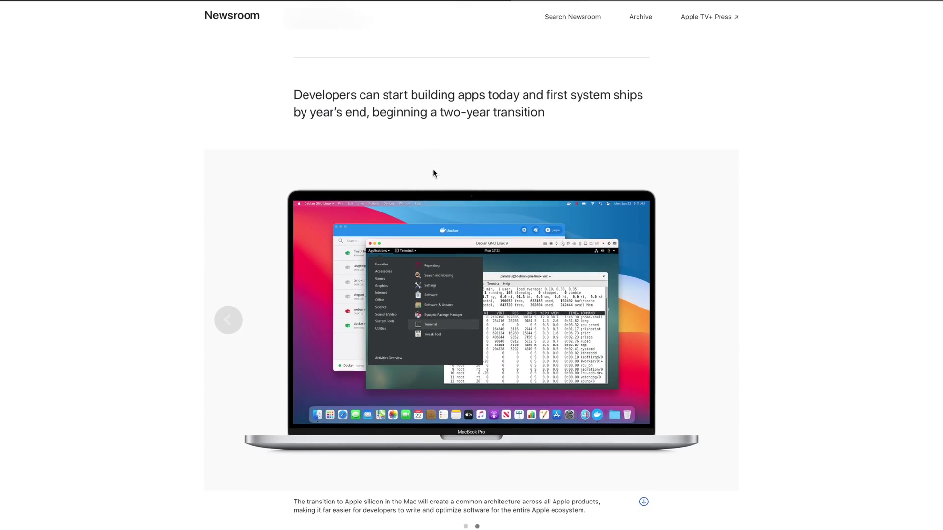